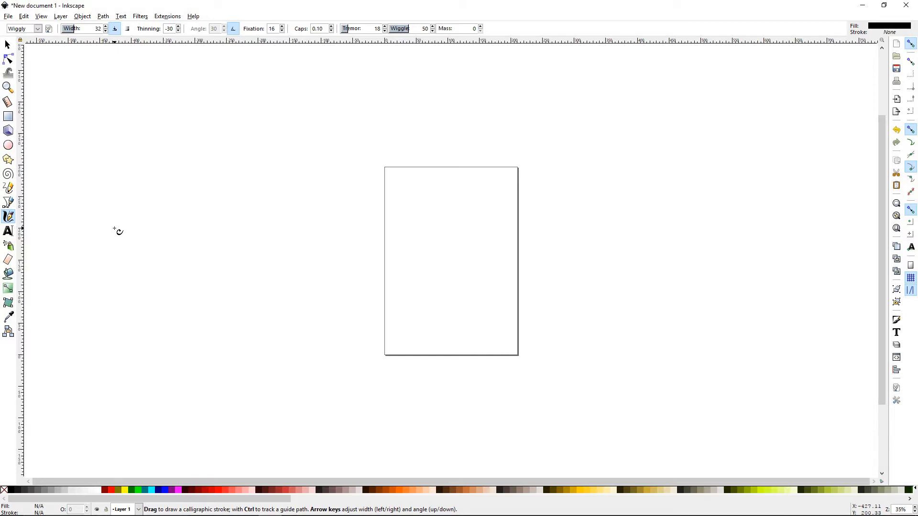
Draw a long horizontal calligraphy stroke with the Dip pen preset and another below it with the Marker preset.
click(38, 30)
click(29, 40)
click(38, 29)
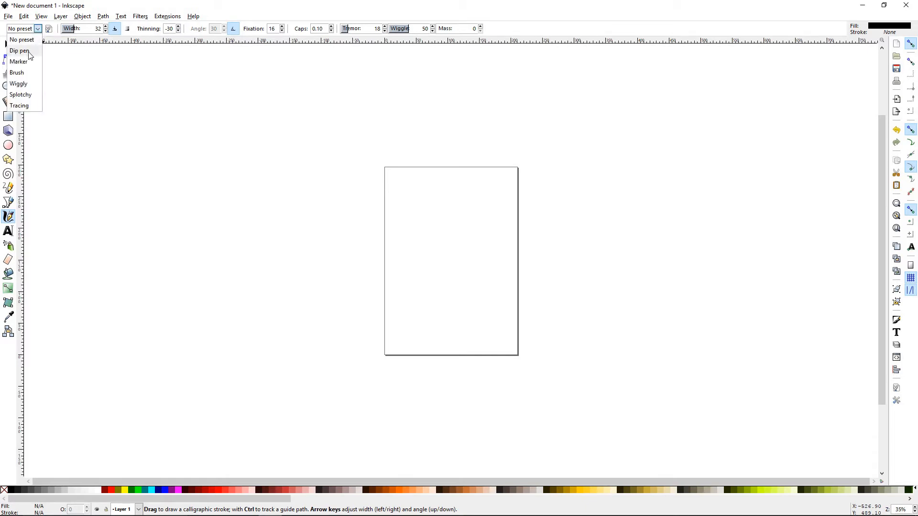
click(29, 54)
drag(67, 111, 378, 119)
click(38, 30)
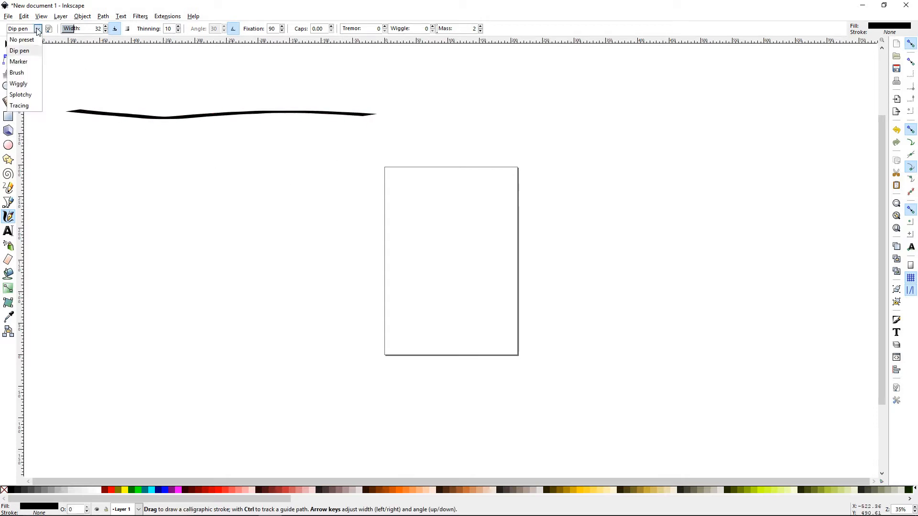
click(19, 61)
mouse_move(69, 143)
mouse_down()
mouse_move(307, 160)
mouse_move(372, 150)
mouse_up()
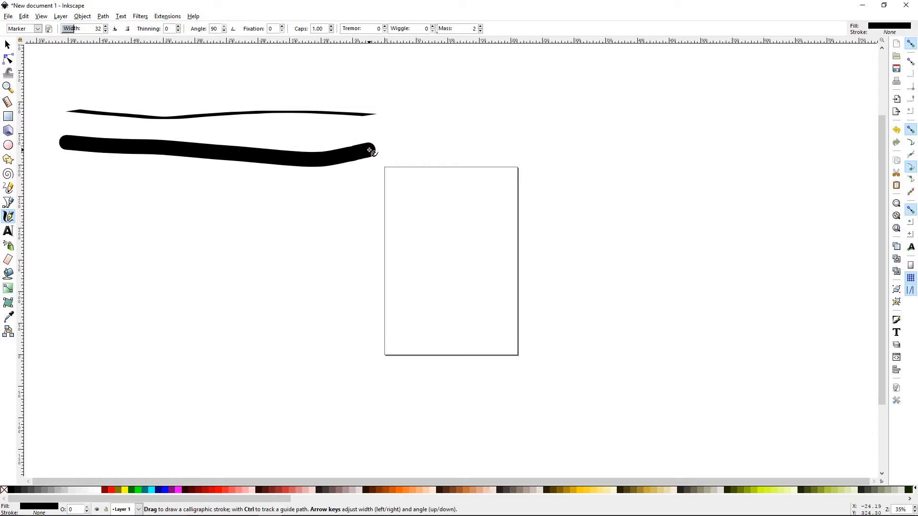
Add two more long horizontal strokes below the Marker one, using the Brush preset and then the Wiggly preset.
click(37, 29)
click(19, 74)
mouse_move(67, 177)
mouse_down()
mouse_move(281, 201)
mouse_move(380, 193)
mouse_up()
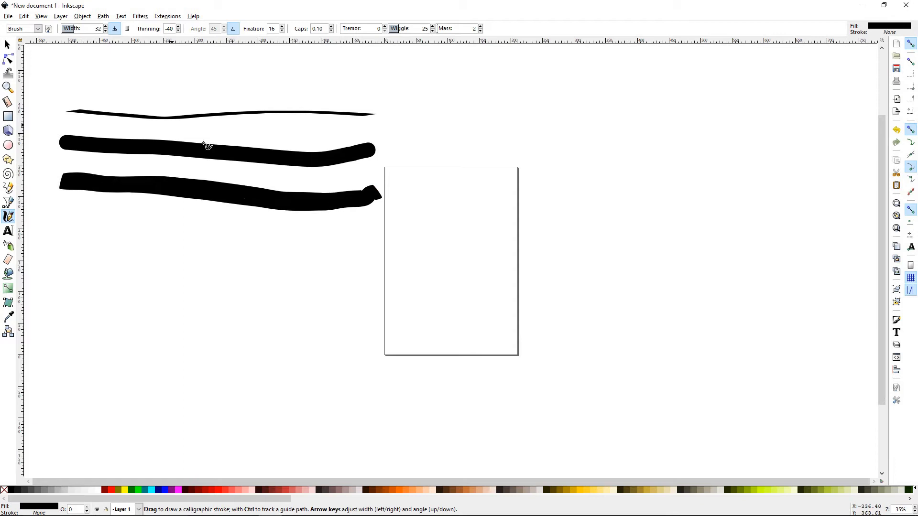
click(38, 29)
click(30, 88)
drag(68, 230, 382, 235)
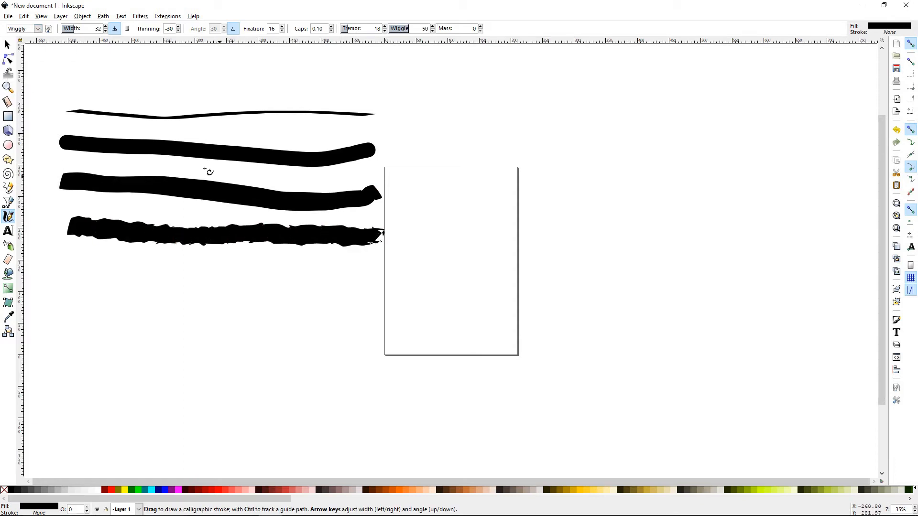
Continue the column of samples with a horizontal Splotchy stroke and a Tracing stroke beneath it.
click(37, 29)
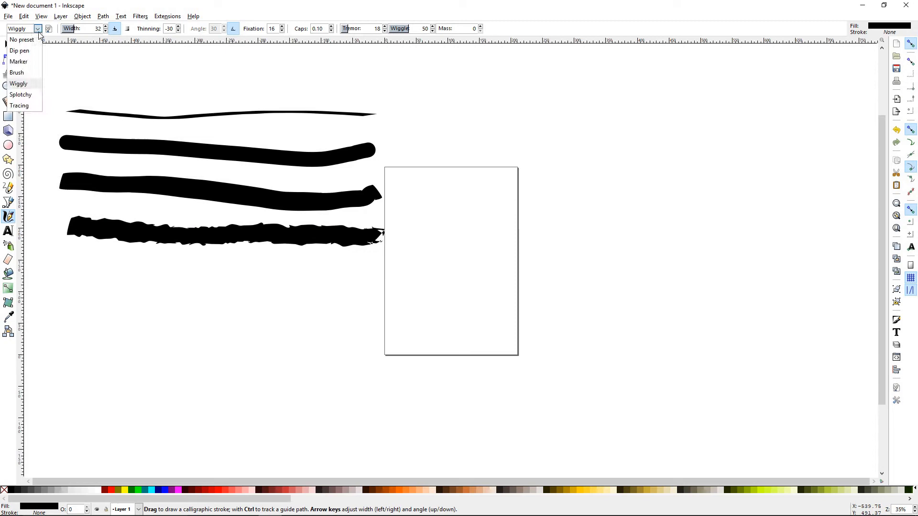
click(30, 95)
drag(81, 273, 356, 277)
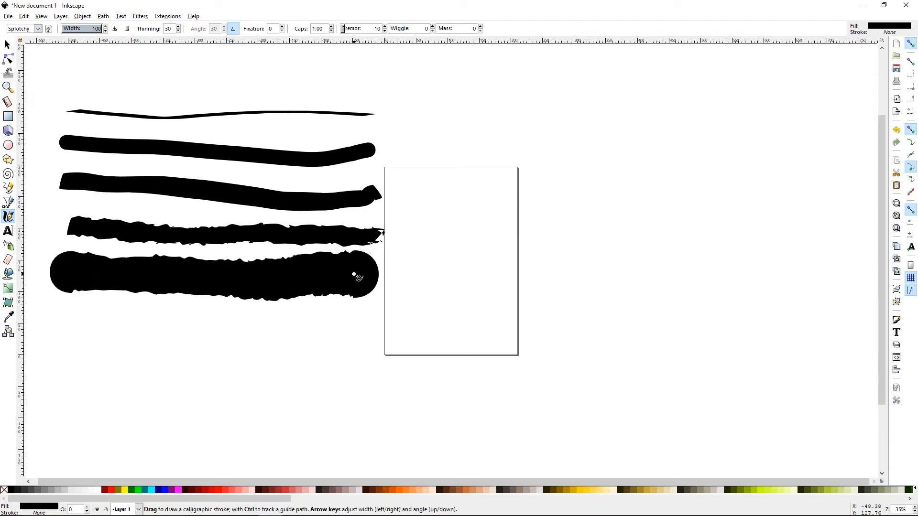
click(38, 28)
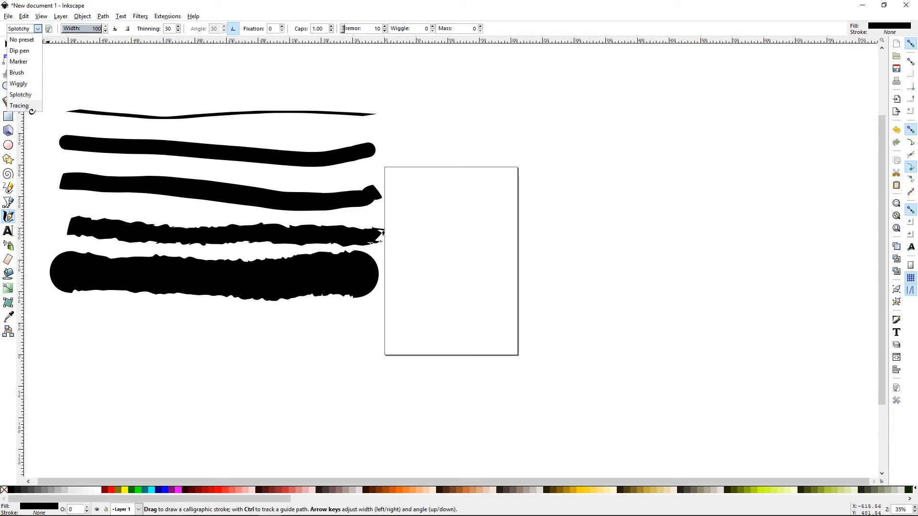
click(29, 108)
drag(62, 323, 356, 328)
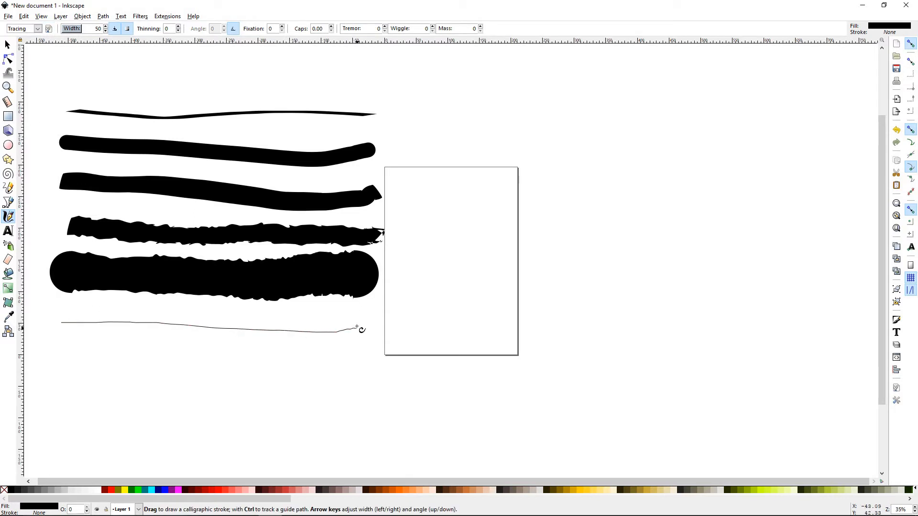
Set the pen width to 67 and thinning to 12, and draw a stroke above the Dip pen sample.
click(37, 29)
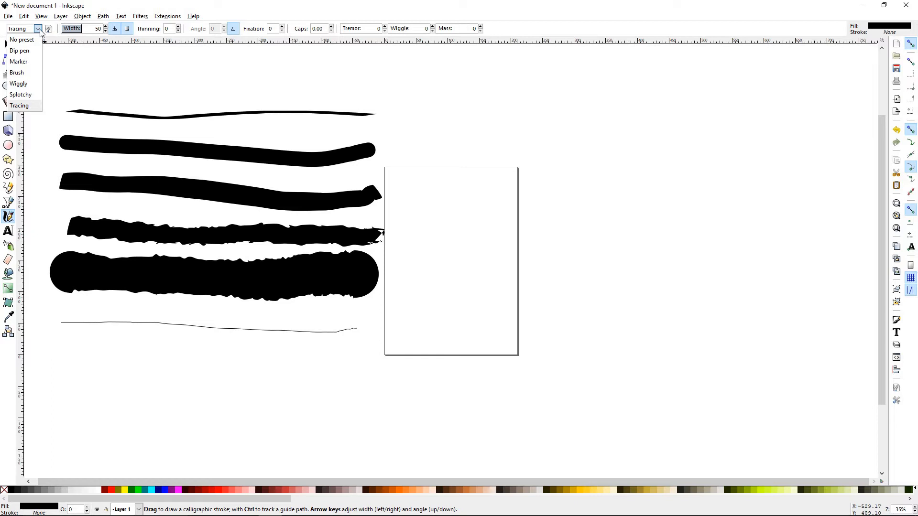
click(85, 33)
click(88, 31)
click(179, 30)
drag(213, 70, 449, 84)
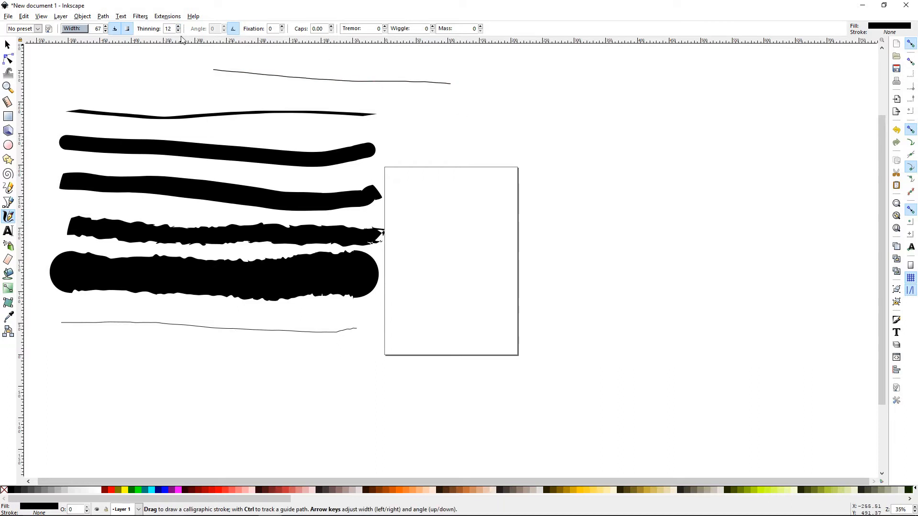
Draw a stroke with fixation 26 under the previous one and another above the page with tremor 15.
click(283, 30)
drag(272, 87, 453, 107)
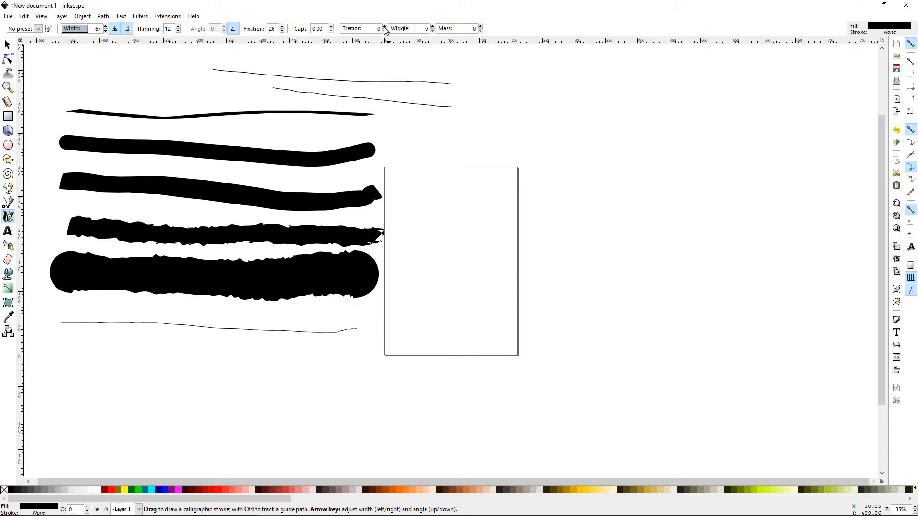
drag(429, 143, 560, 146)
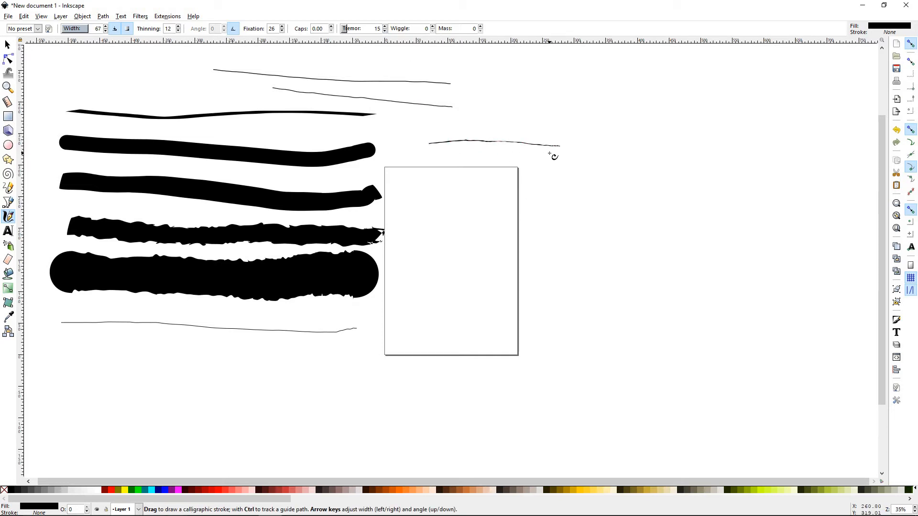
Save the current calligraphy settings as a preset named "new line" and choose it from the presets.
click(49, 31)
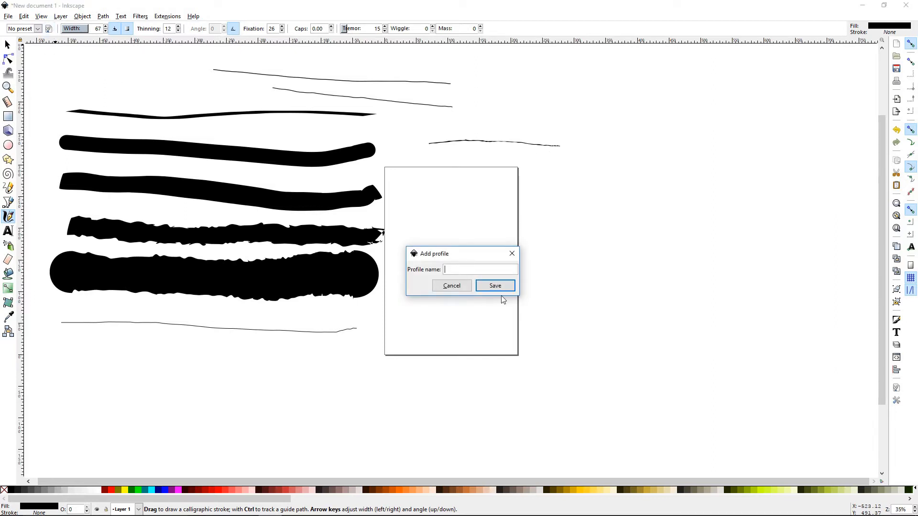
text(new)
click(496, 287)
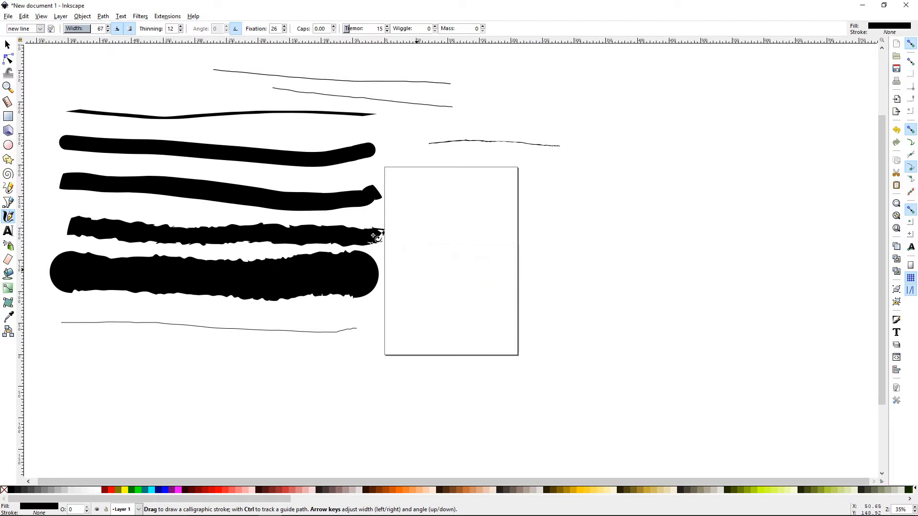
click(41, 29)
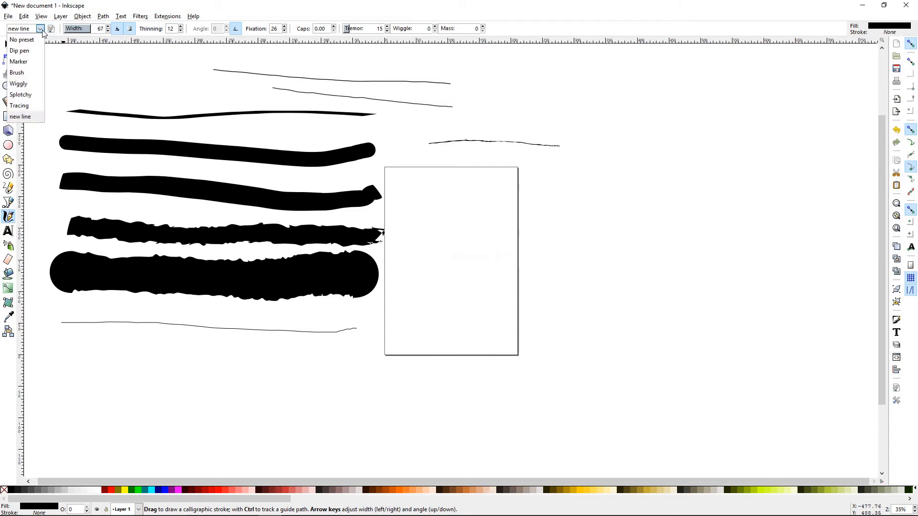
click(20, 116)
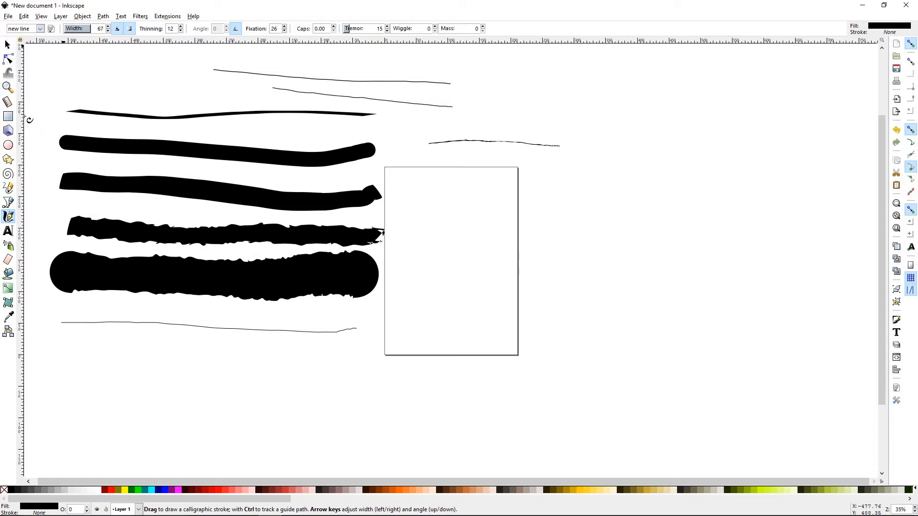
Delete the custom "new line" calligraphy preset.
click(40, 29)
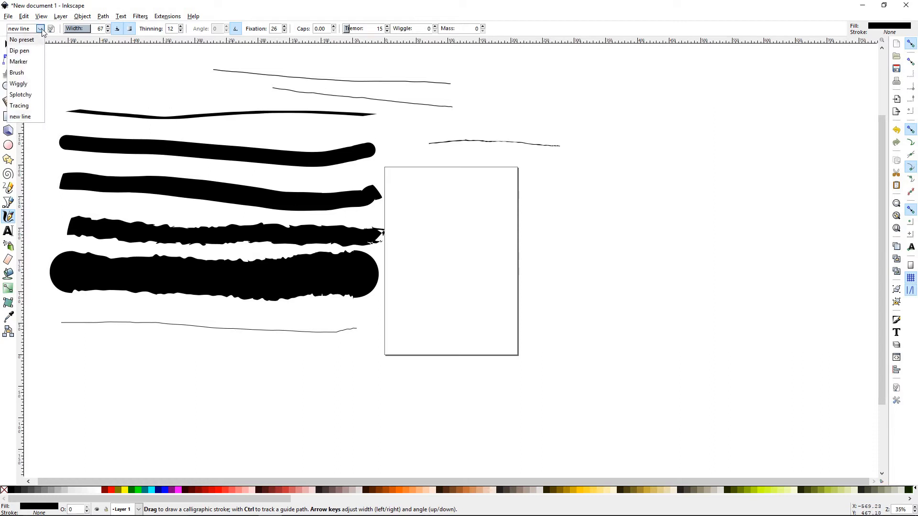
click(51, 30)
click(52, 30)
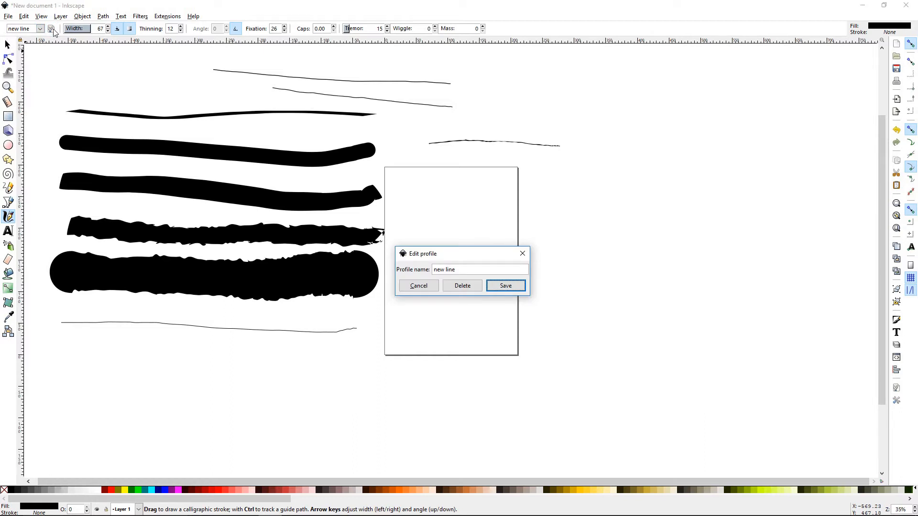
click(469, 287)
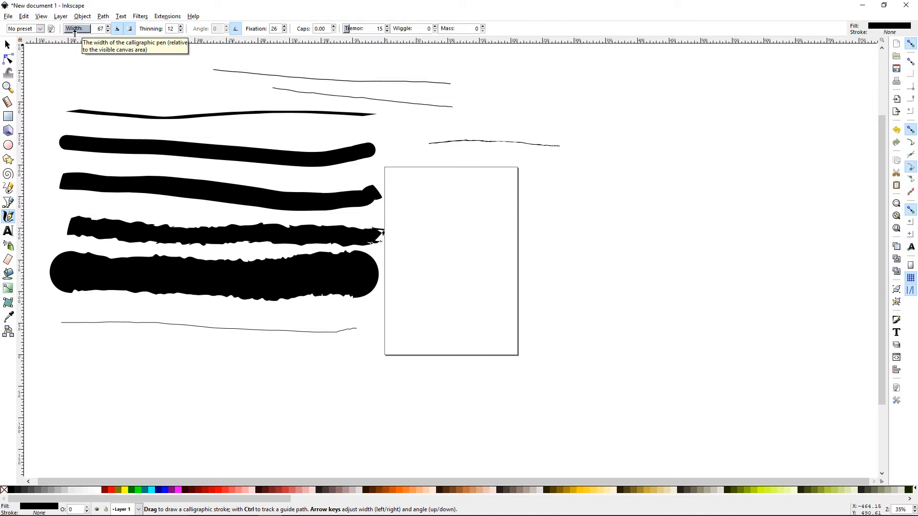
Draw a stroke across the lower page at the current width, and another below it with the width at 100.
drag(448, 273, 634, 275)
click(108, 26)
click(108, 27)
drag(433, 311, 639, 317)
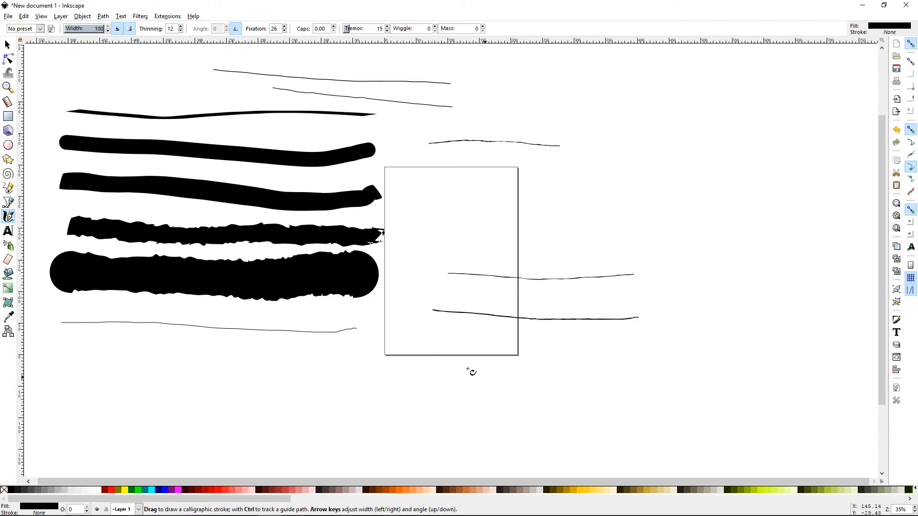
Set the pen width to 45 and draw a short stroke just above the Dip pen sample.
click(82, 29)
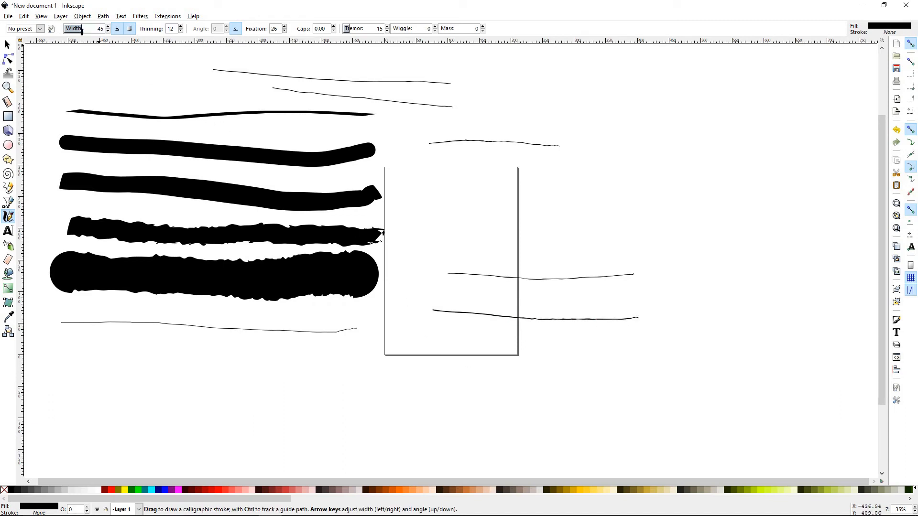
click(118, 29)
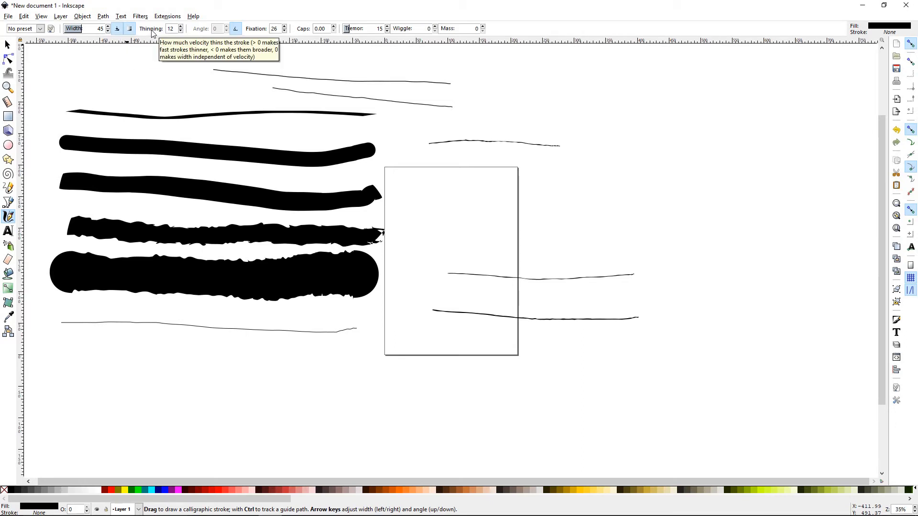
drag(109, 87, 247, 97)
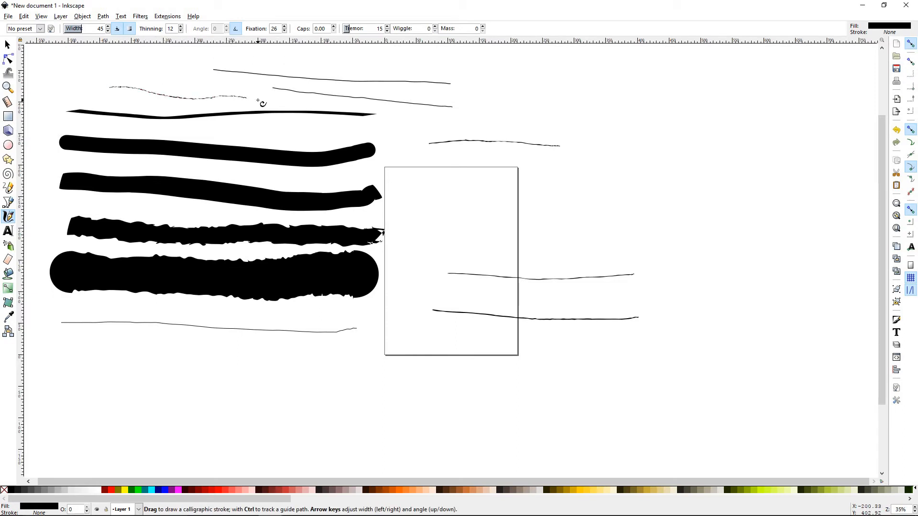
Draw two strokes along the top of the canvas with thinning 100 and a third beneath them with thinning 38.
right_click(181, 27)
drag(155, 68, 259, 88)
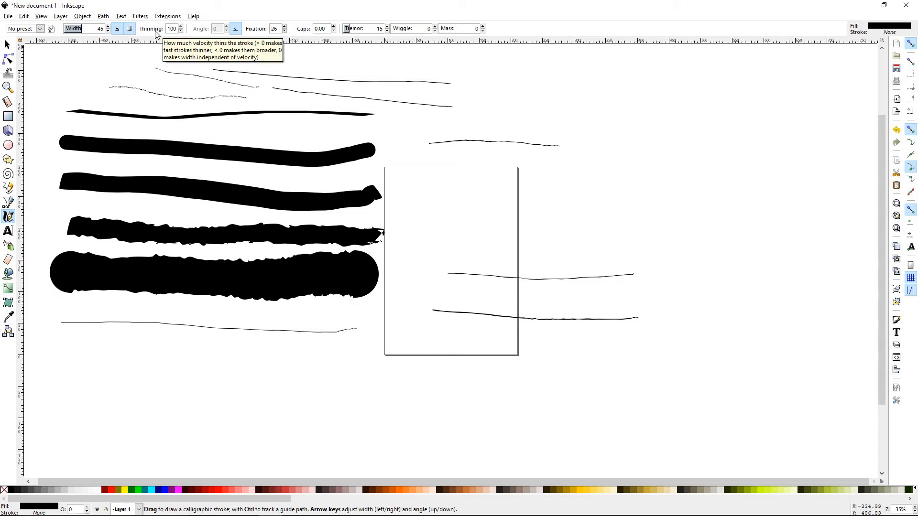
drag(271, 64, 641, 88)
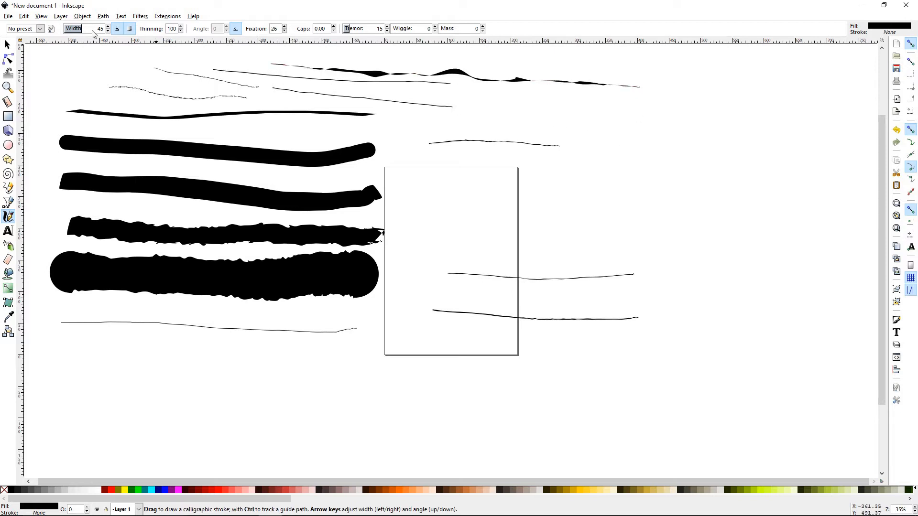
click(181, 31)
drag(448, 97, 718, 116)
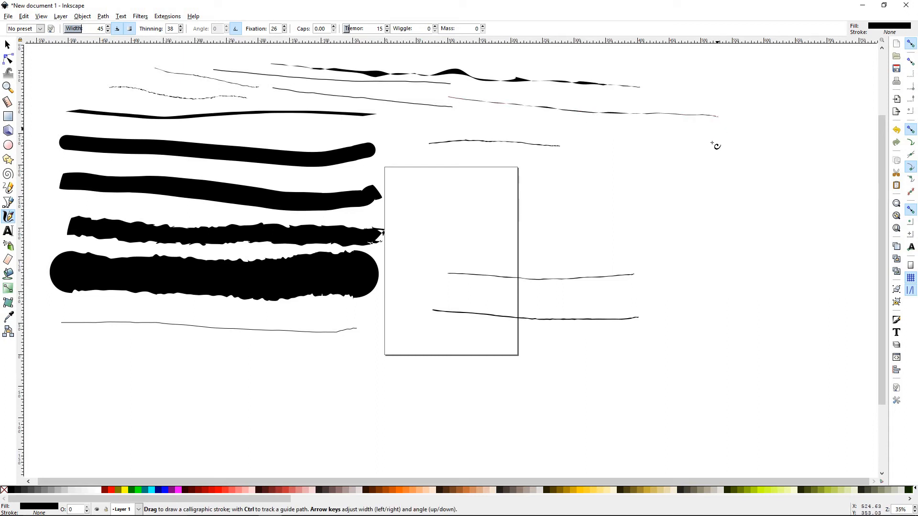
Stop pen tilt from controlling the nib angle and draw two strokes across the upper part of the page.
click(236, 31)
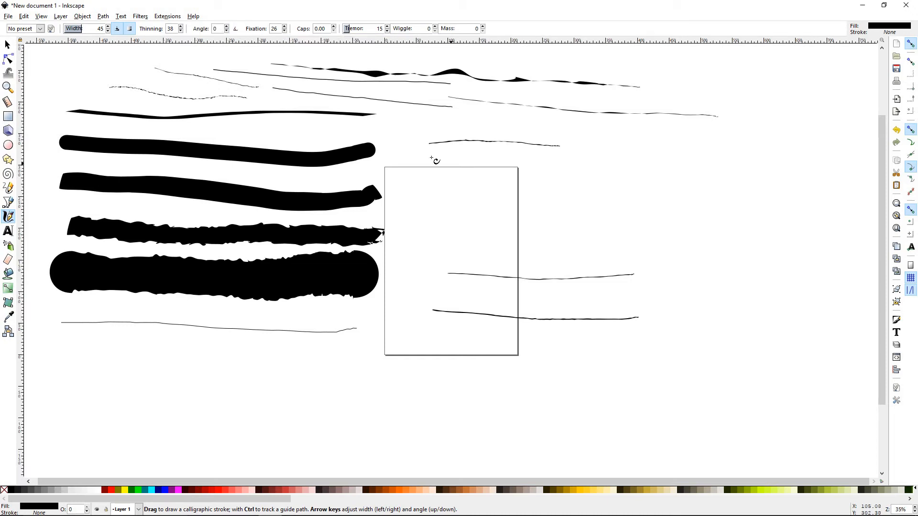
drag(469, 156, 551, 171)
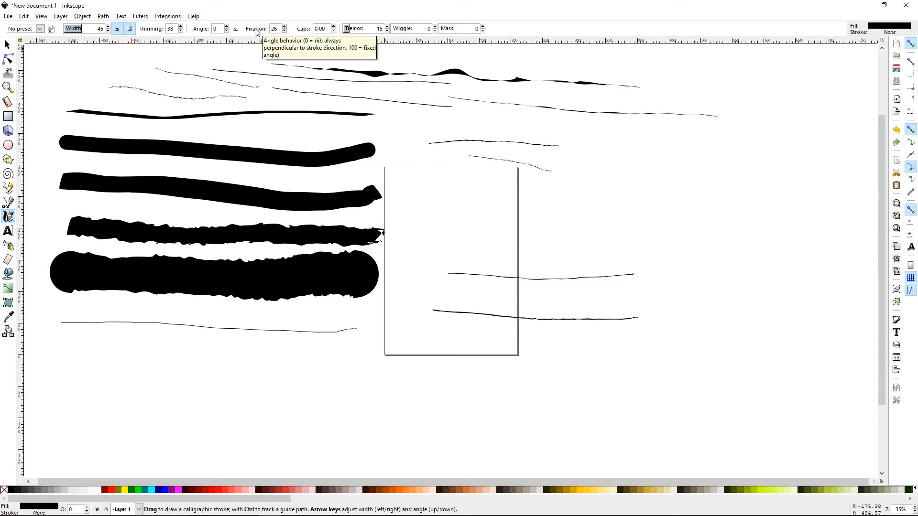
drag(438, 219, 609, 215)
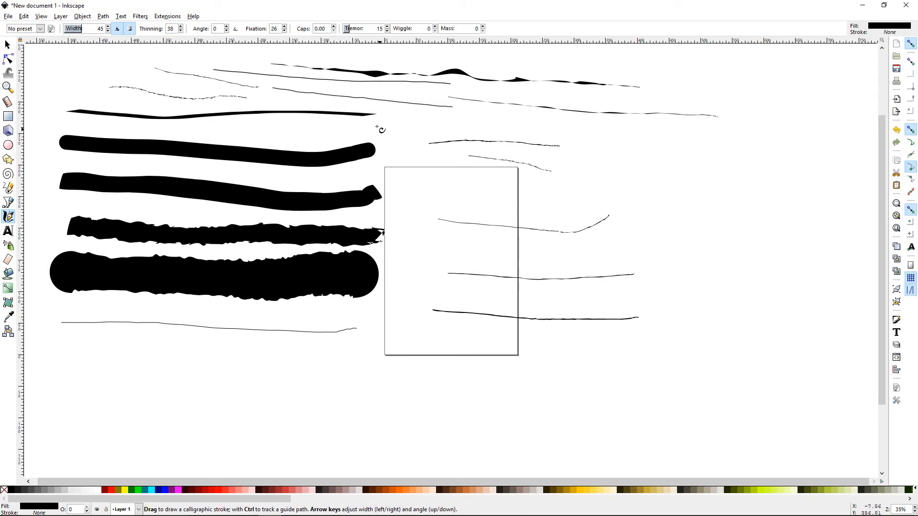
Apply the Brush preset and draw one short thick stroke with caps 0.20 and two with caps 2.56.
click(40, 30)
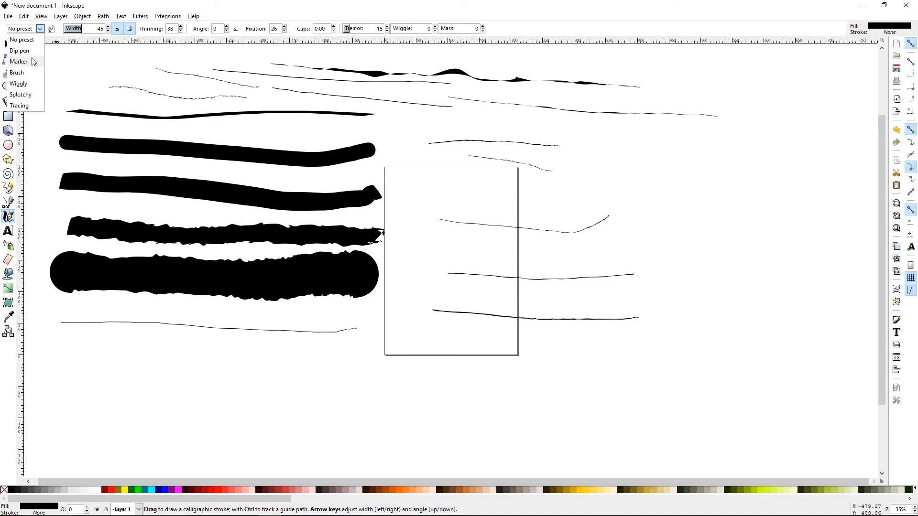
click(34, 73)
click(333, 27)
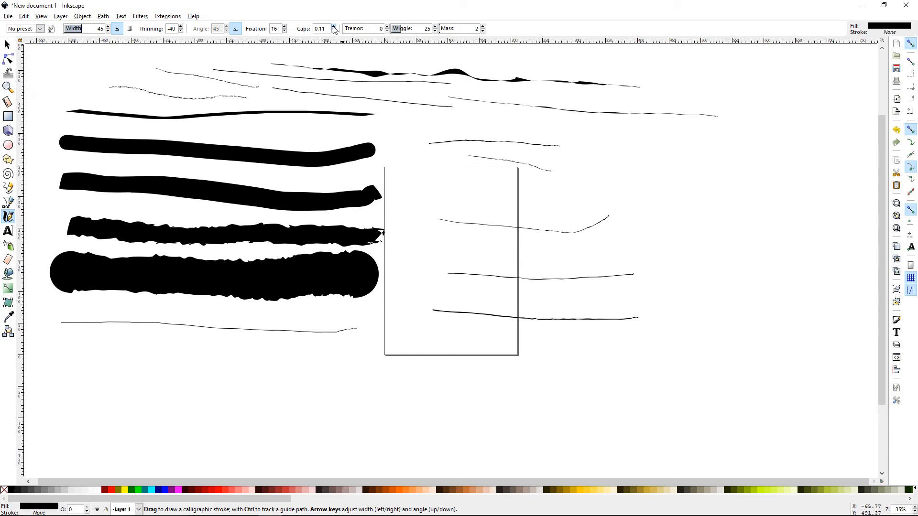
drag(452, 192, 538, 196)
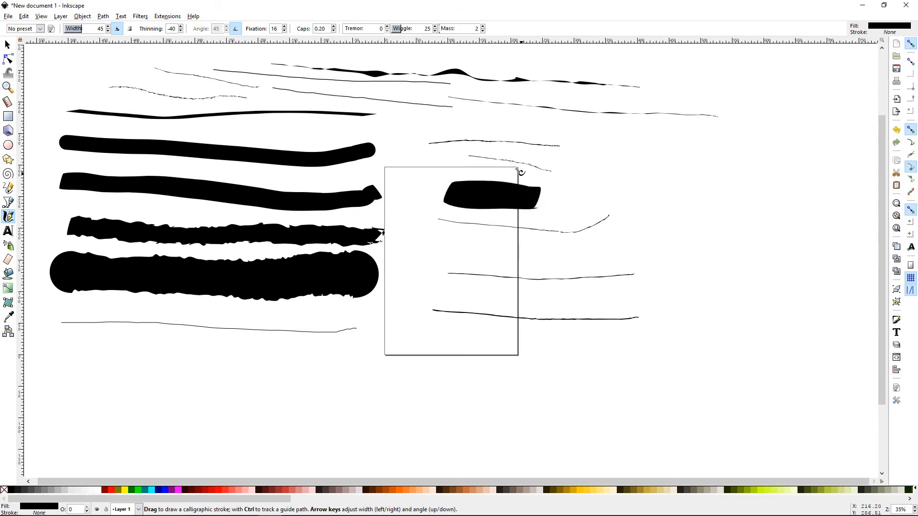
click(333, 27)
drag(465, 258, 592, 269)
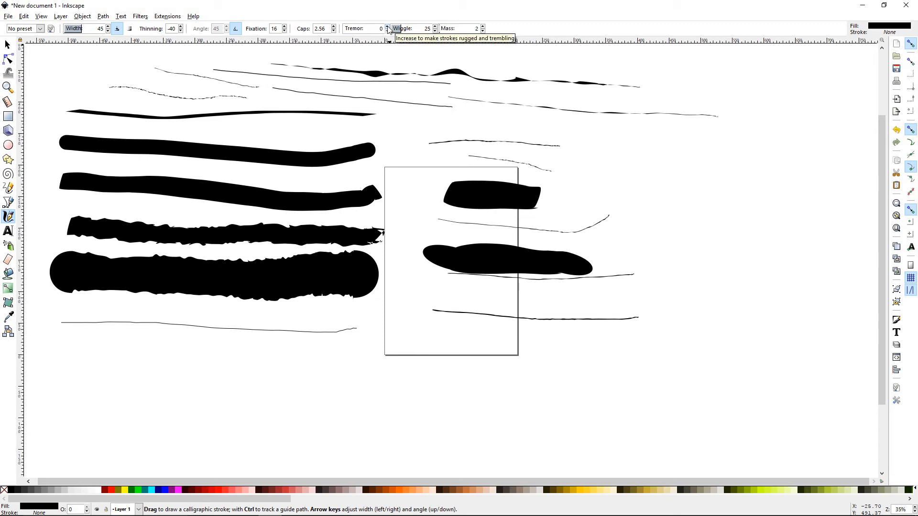
drag(463, 119, 540, 138)
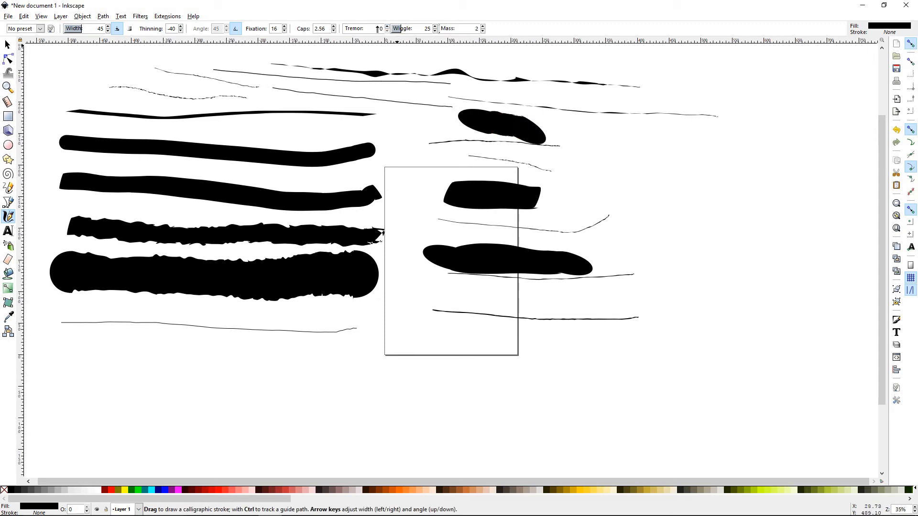
Draw three thick strokes beside the page, one with tremor 54, one also with wiggle 74, and one also with mass 74.
click(388, 27)
drag(606, 155, 720, 160)
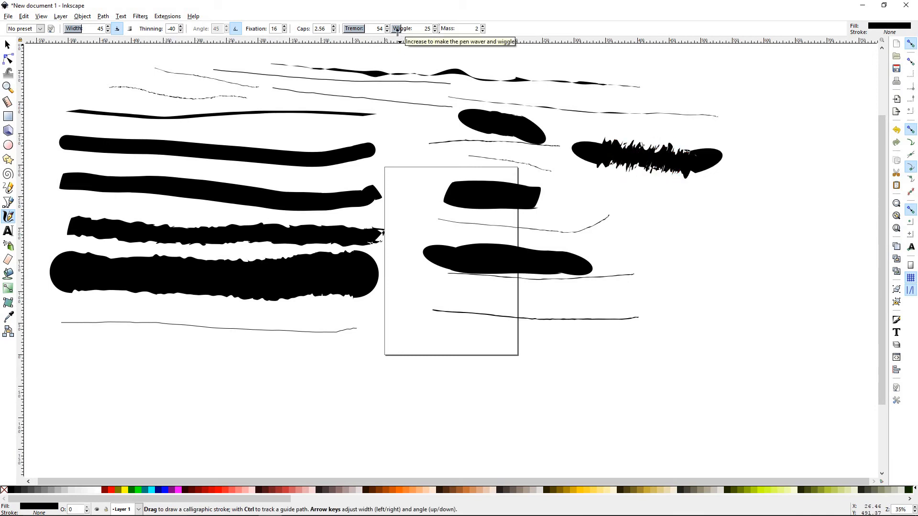
drag(396, 29, 421, 28)
mouse_move(592, 203)
mouse_down()
mouse_move(720, 208)
mouse_move(701, 230)
mouse_up()
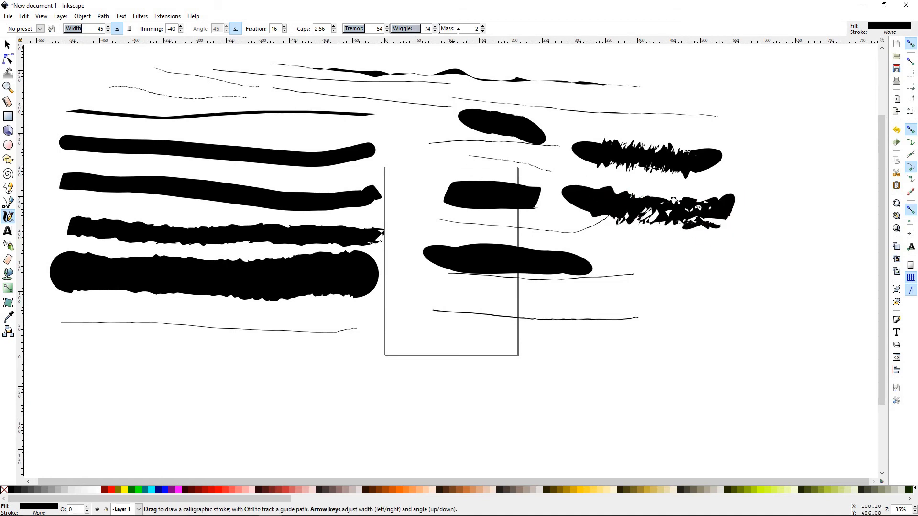
click(483, 28)
mouse_move(619, 263)
mouse_down()
mouse_move(743, 263)
mouse_move(797, 274)
mouse_up()
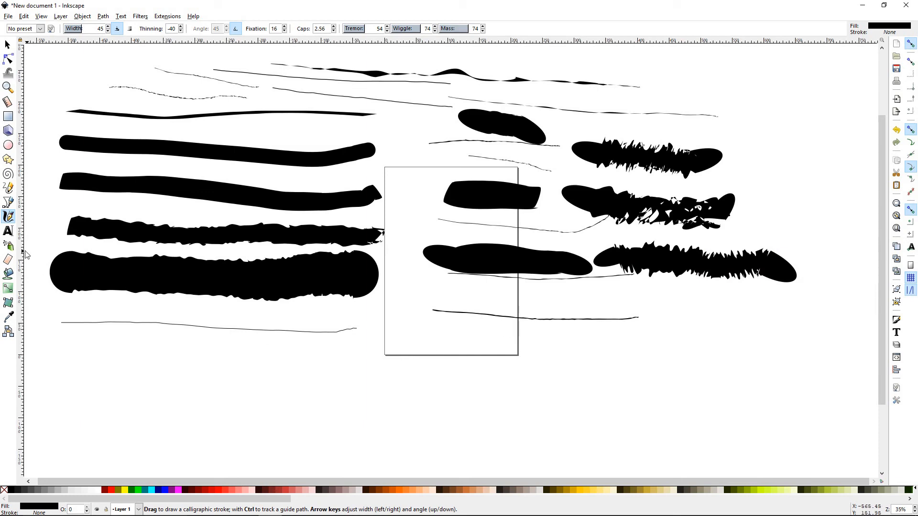
Apply the Dip pen preset and draw a wavy stroke and a self-crossing looped stroke along the lower part of the canvas.
click(41, 29)
click(36, 51)
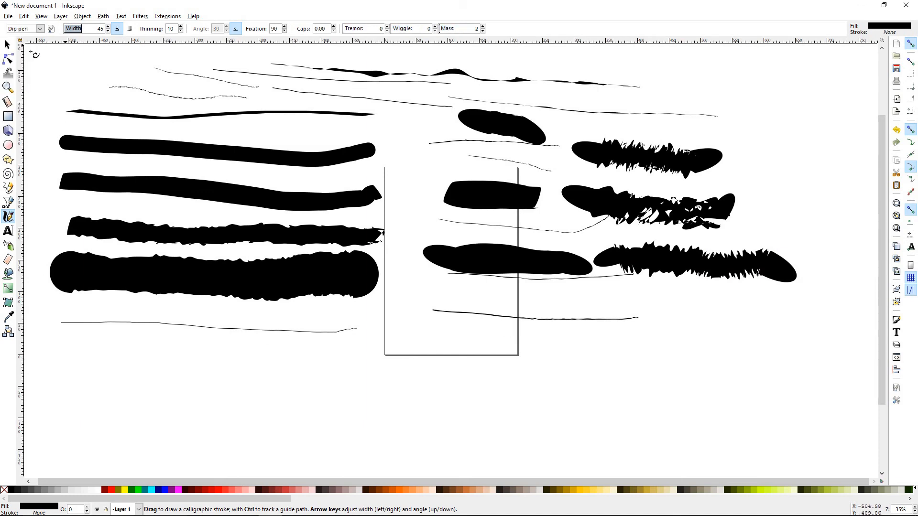
drag(89, 384, 312, 390)
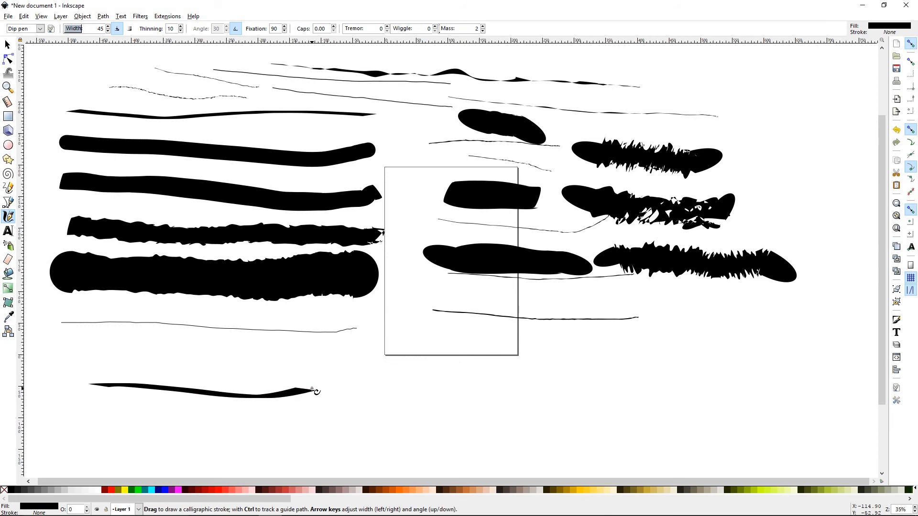
mouse_move(364, 402)
mouse_down()
mouse_move(490, 394)
mouse_move(477, 346)
mouse_move(433, 366)
mouse_move(451, 409)
mouse_move(511, 422)
mouse_move(578, 368)
mouse_move(600, 374)
mouse_up()
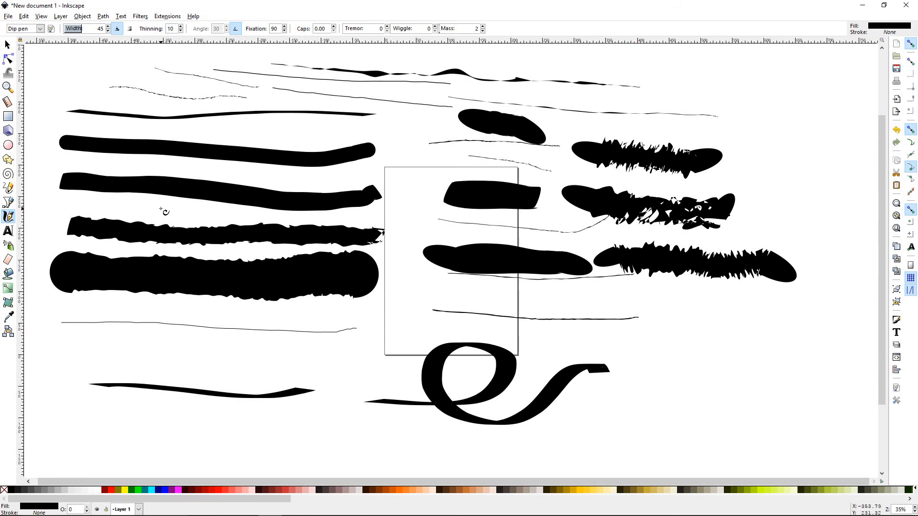
Open the Fill and Stroke settings and set the looped stroke's fill rule so that self-intersections create holes.
click(81, 16)
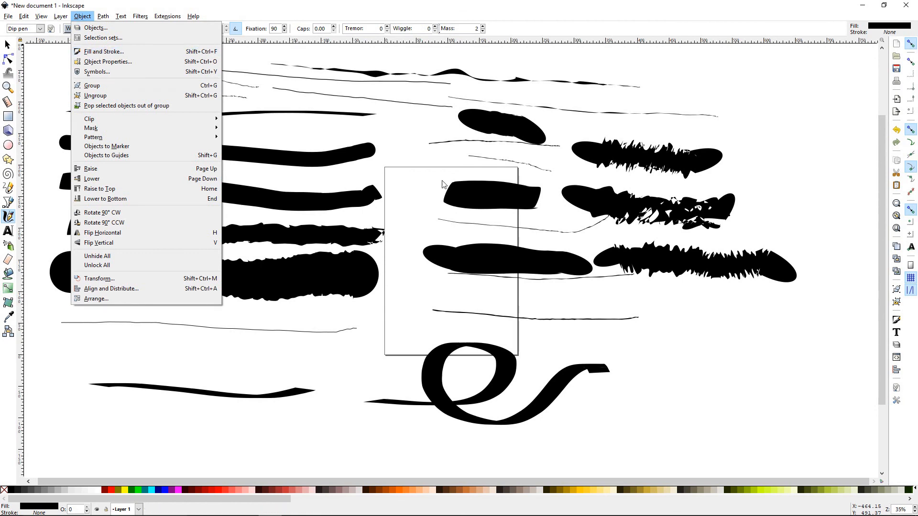
click(802, 162)
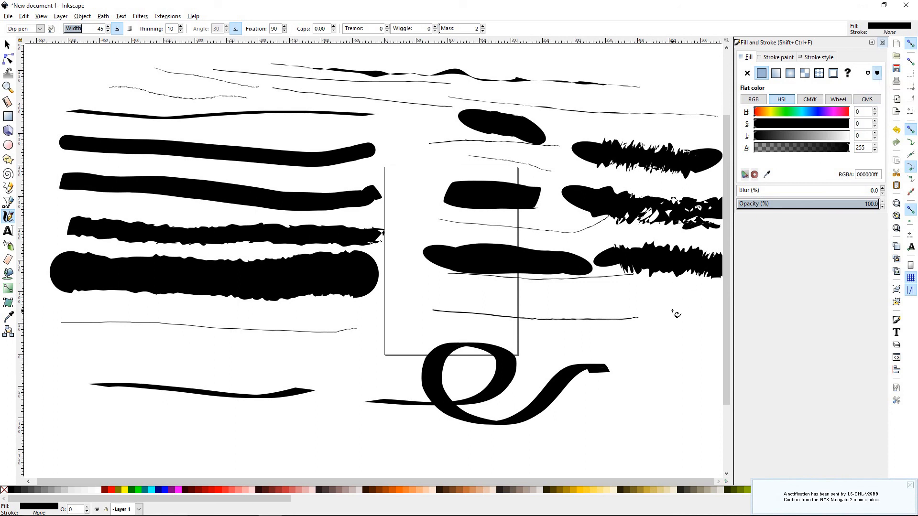
click(868, 73)
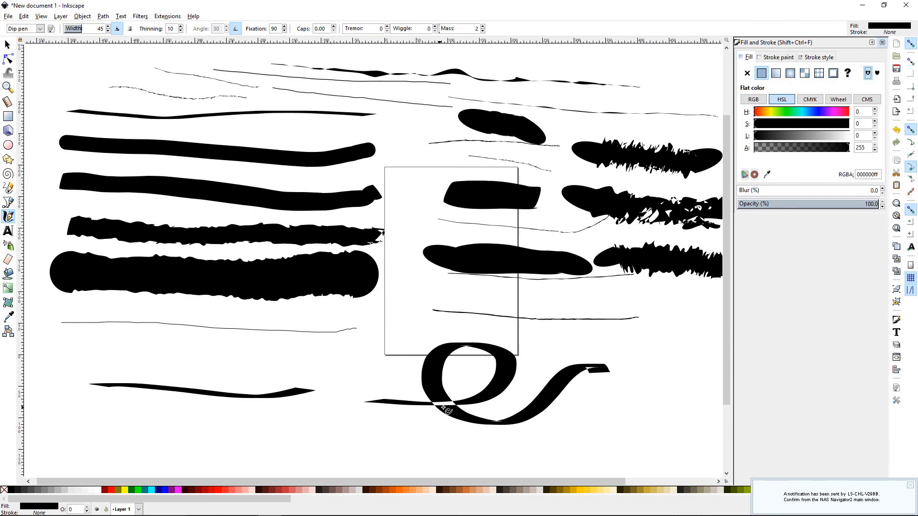
Draw a second looped stroke up and to the right of the first and set its fill rule to solid.
mouse_move(569, 343)
mouse_down()
mouse_move(620, 340)
mouse_move(659, 319)
mouse_move(637, 287)
mouse_move(620, 300)
mouse_move(631, 329)
mouse_move(661, 346)
mouse_move(689, 391)
mouse_up()
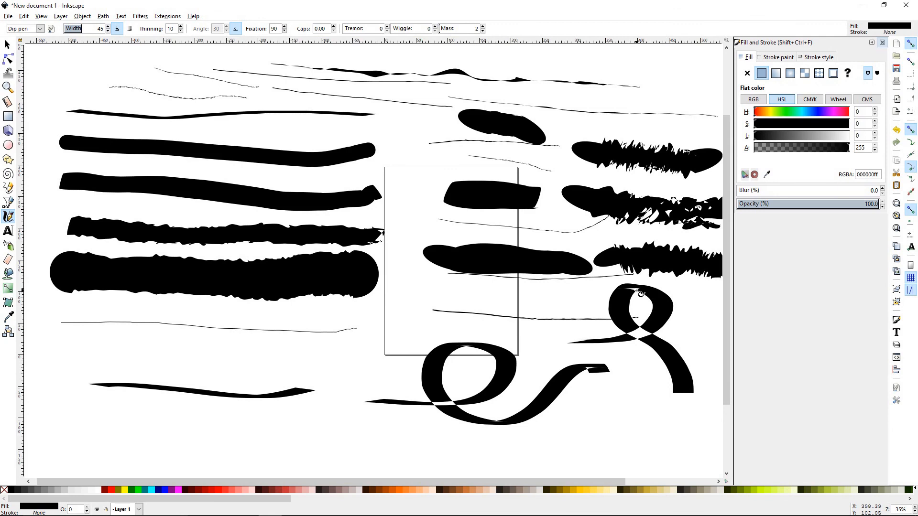
click(878, 73)
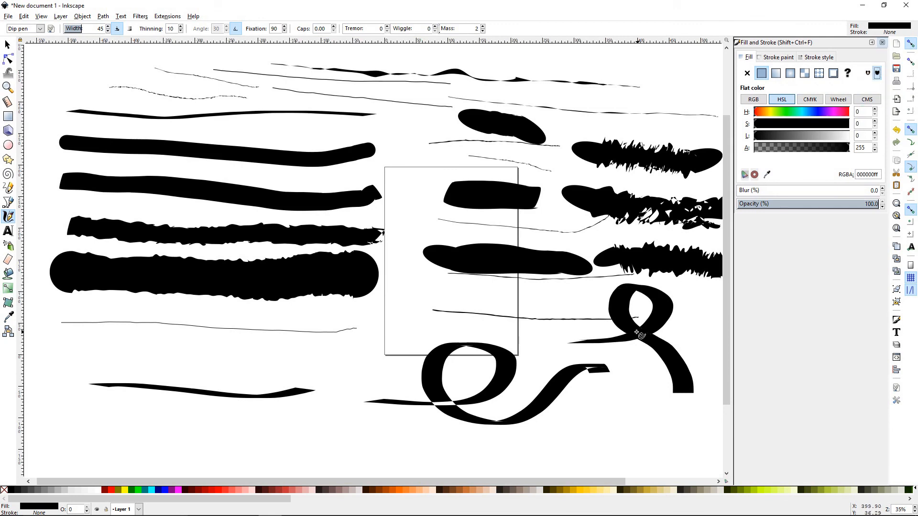